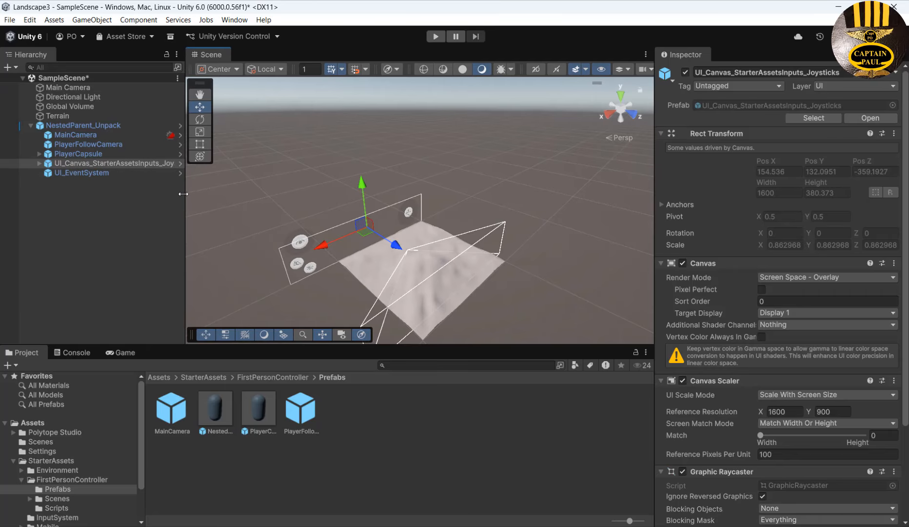
# Deactivate the UI_Canvas_StarterAssetsInputs_Joysticks, UI_EventSystem and original Main Camera objects in the scene
pyautogui.moveTo(186, 191); pyautogui.dragTo(143, 191)
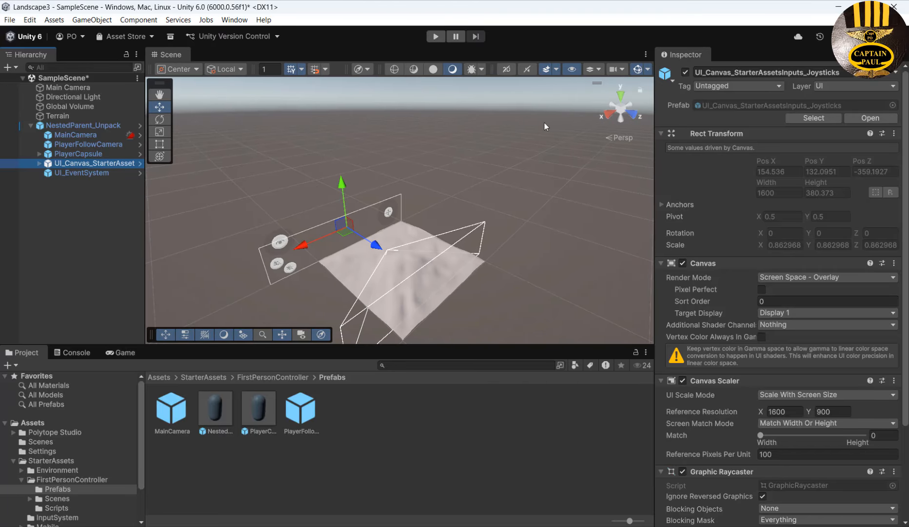
pyautogui.click(685, 73)
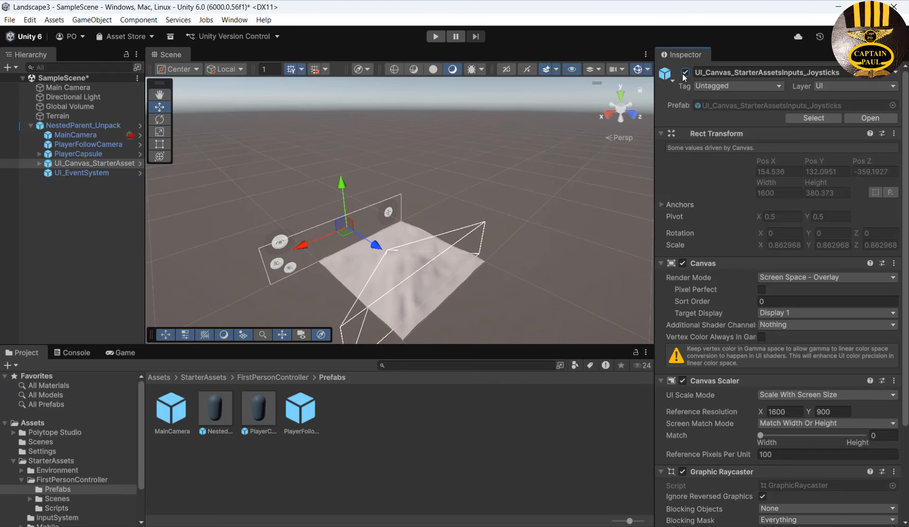
pyautogui.click(102, 173)
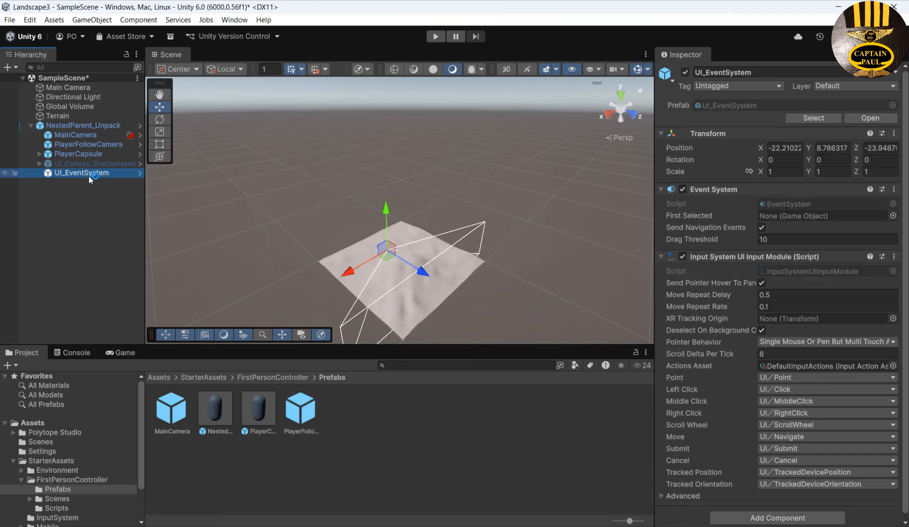
pyautogui.click(685, 72)
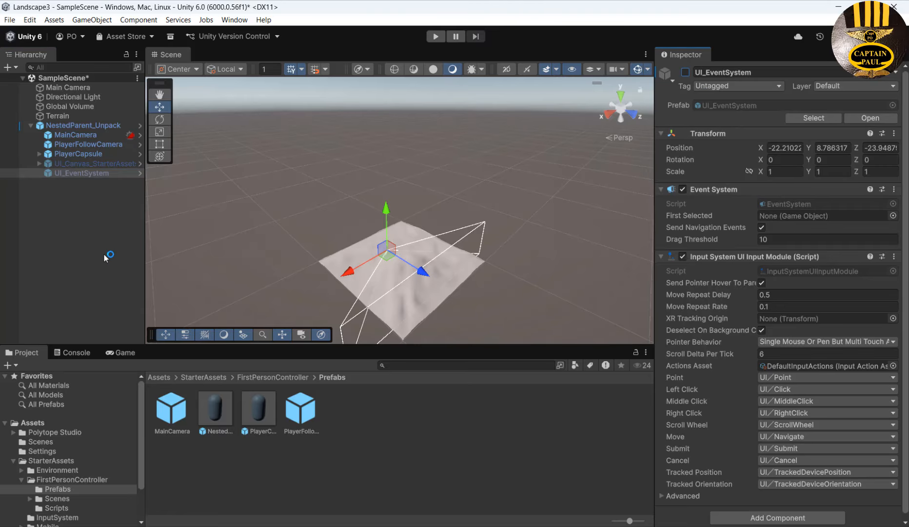
pyautogui.click(58, 89)
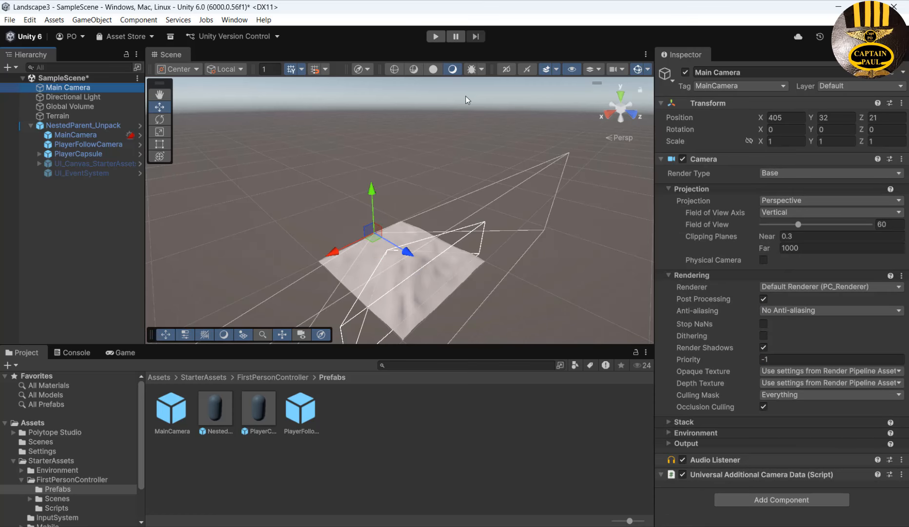
pyautogui.click(685, 72)
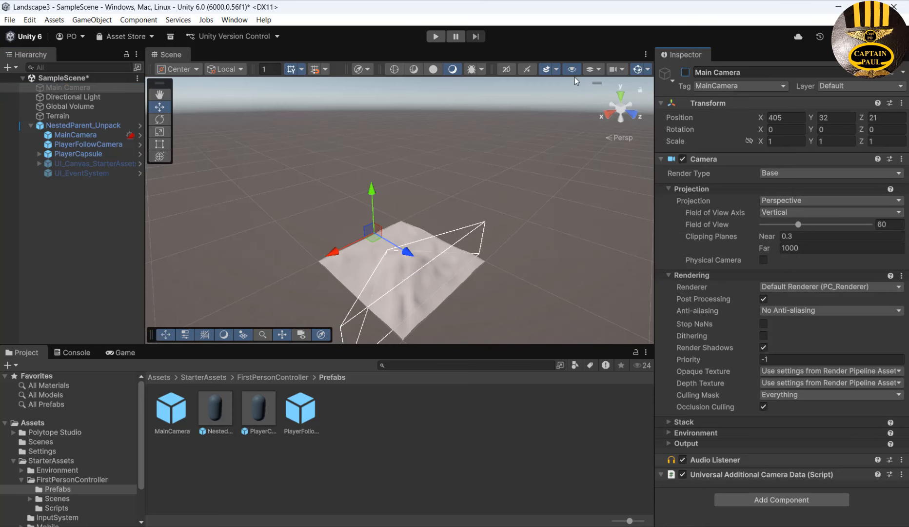
# Inspect the components of the MainCamera inside NestedParent_Unpack, and play-test the scene
pyautogui.click(78, 136)
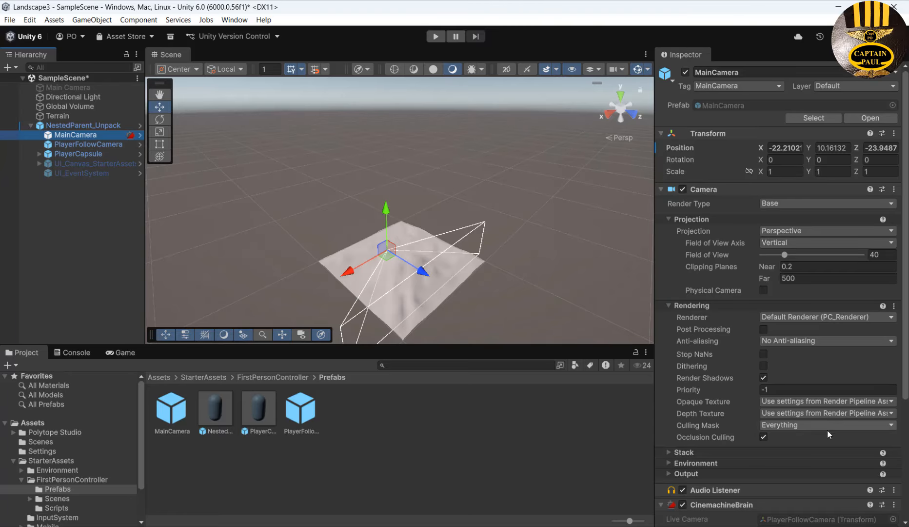
pyautogui.moveTo(905, 373); pyautogui.dragTo(898, 468)
pyautogui.scroll(-2, 898, 468)
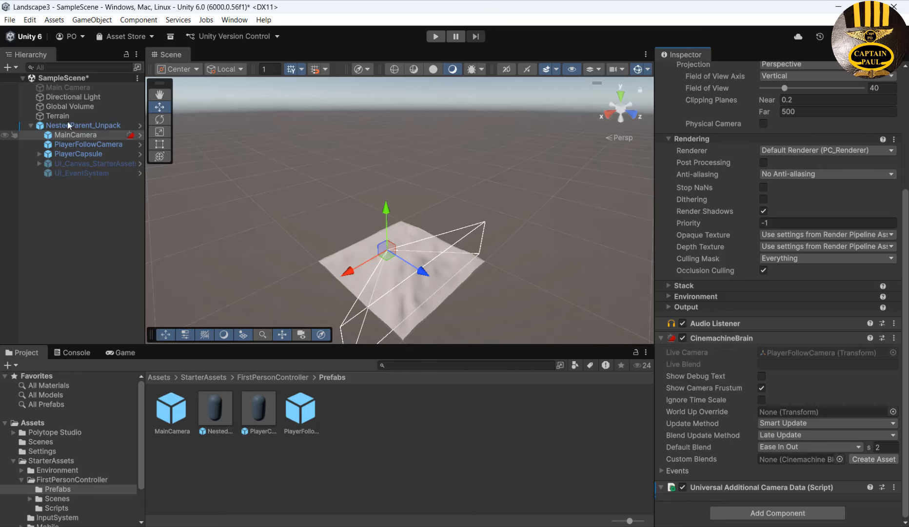
pyautogui.click(437, 36)
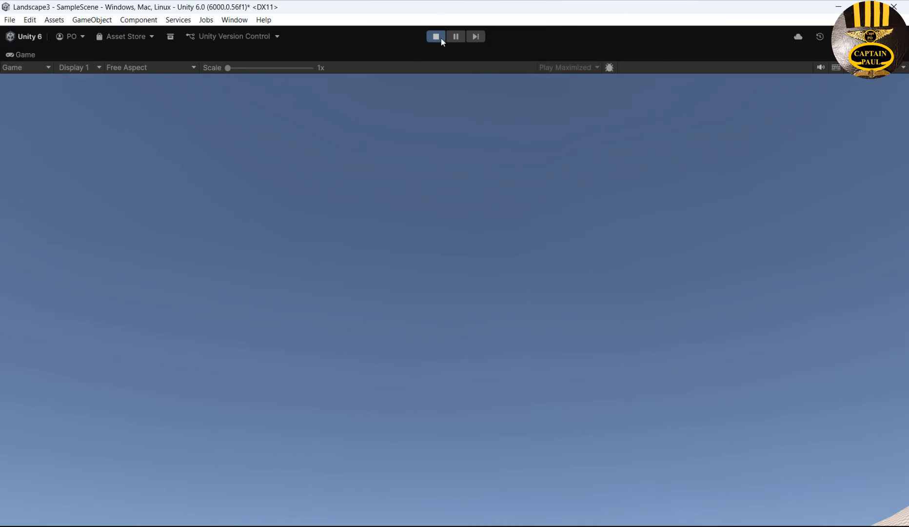
pyautogui.click(437, 37)
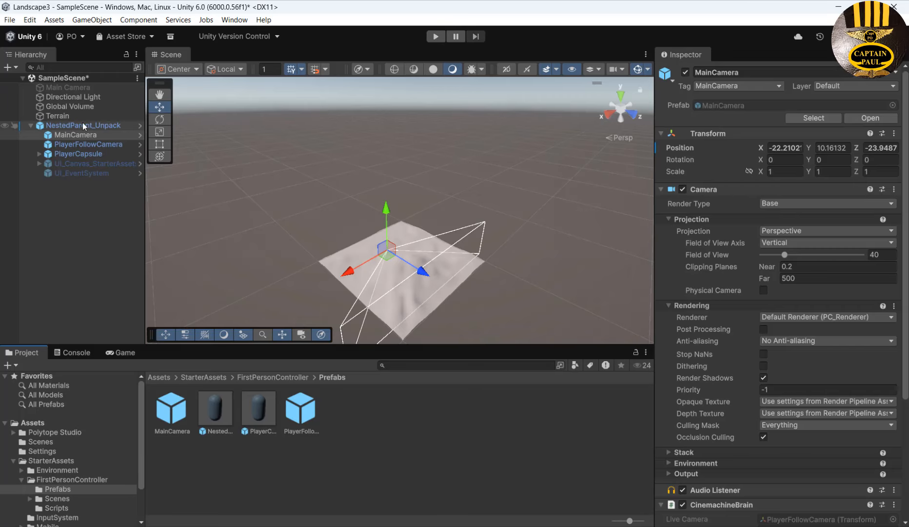
# Add the green Ground_Layer_02 as a Paint Texture layer on the Terrain, and play-test the scene
pyautogui.click(31, 126)
pyautogui.click(61, 117)
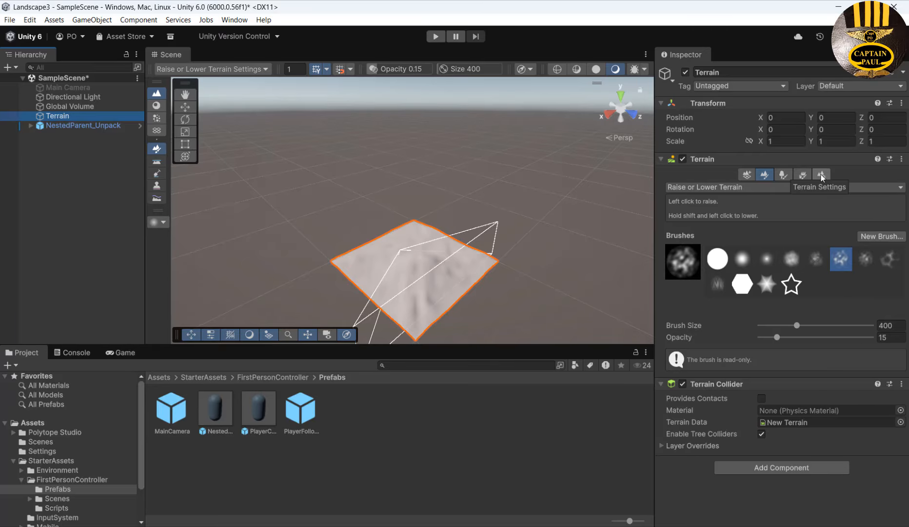
pyautogui.click(901, 191)
pyautogui.click(718, 268)
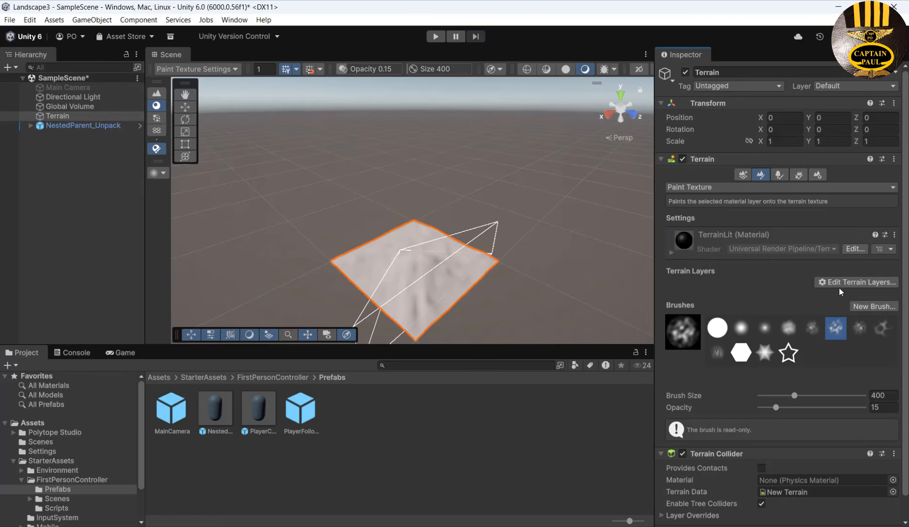
pyautogui.click(869, 284)
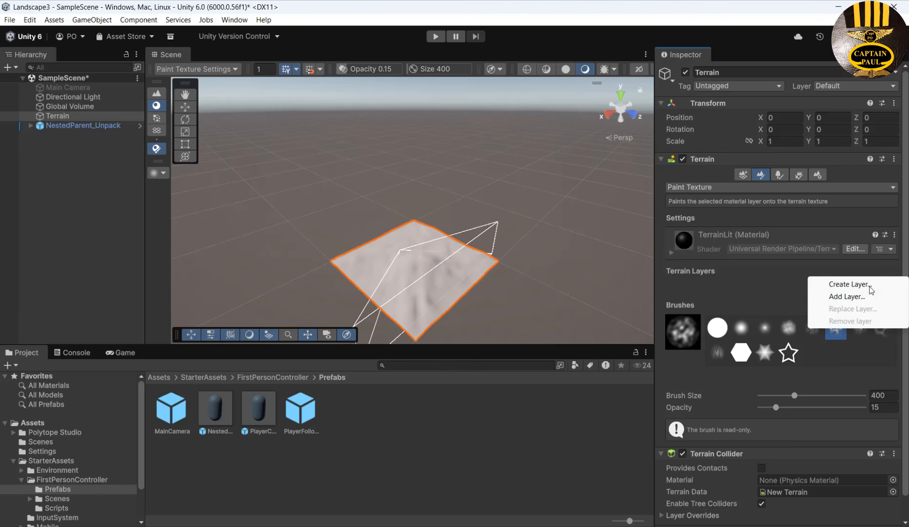
pyautogui.click(838, 298)
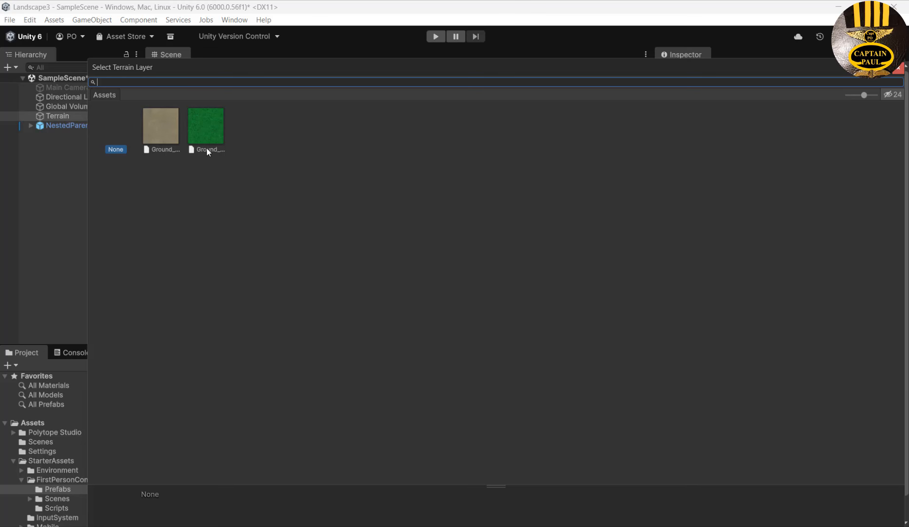
pyautogui.click(205, 129)
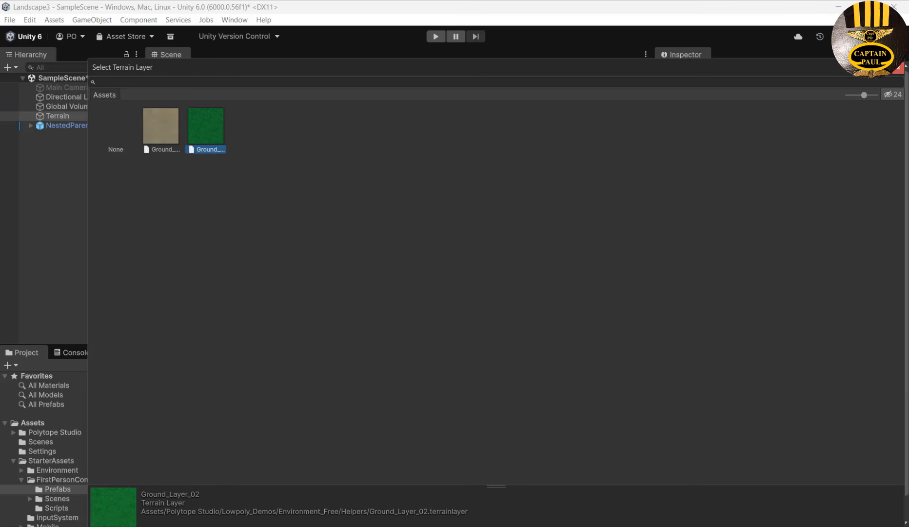
pyautogui.click(899, 68)
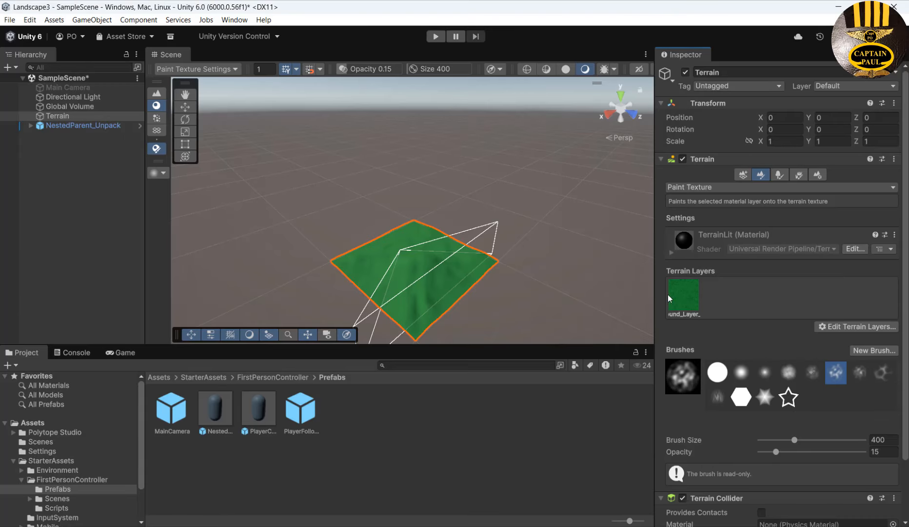
pyautogui.click(435, 36)
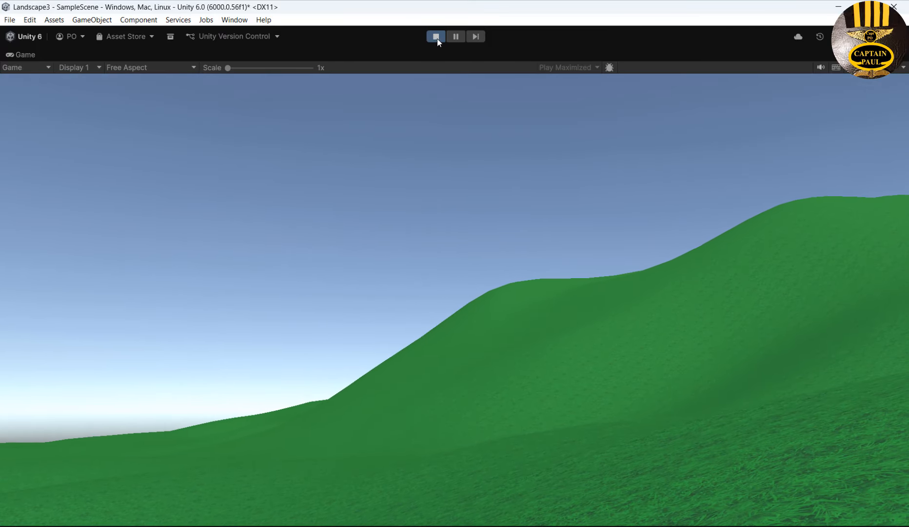
pyautogui.click(436, 38)
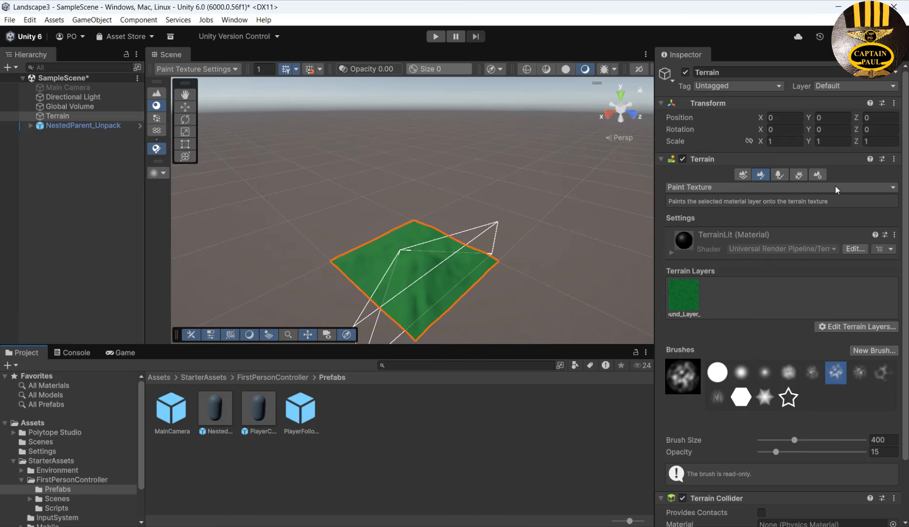
# Switch the terrain to painting details and set the brush size to 300
pyautogui.click(799, 176)
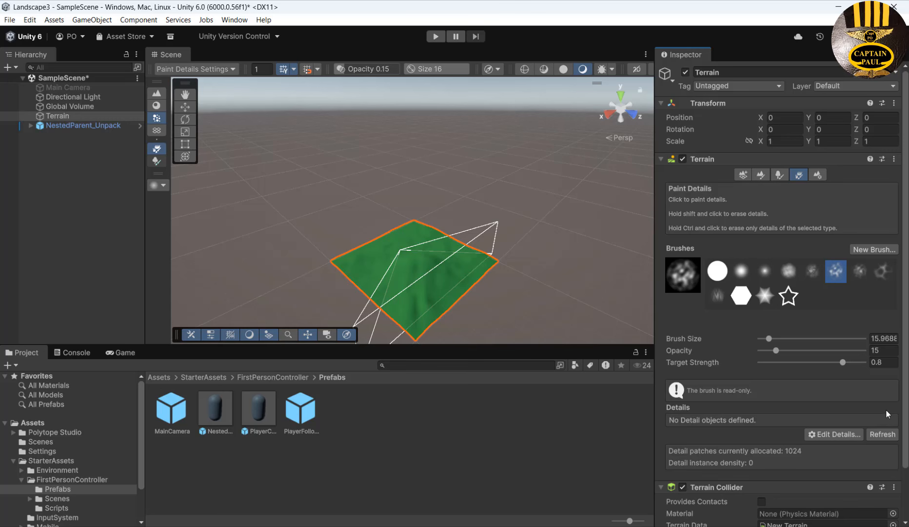
pyautogui.click(888, 337)
pyautogui.write('3')
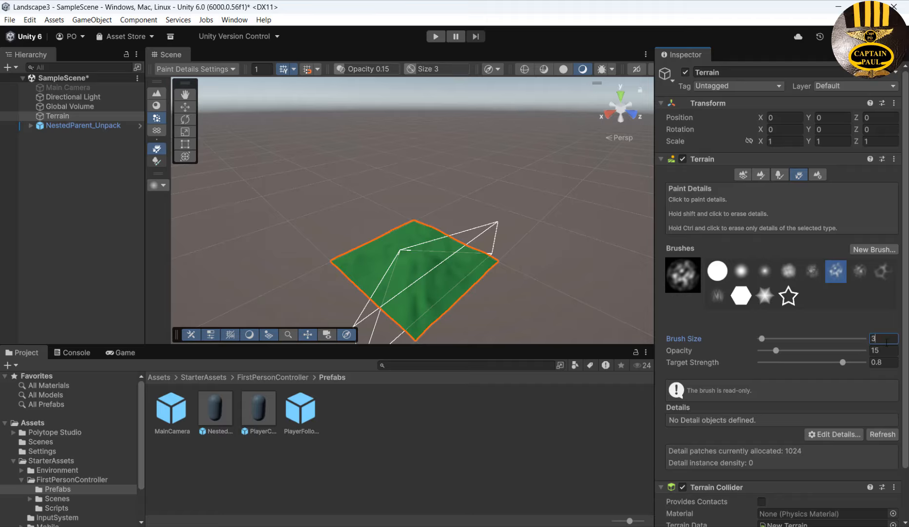
pyautogui.write('00')
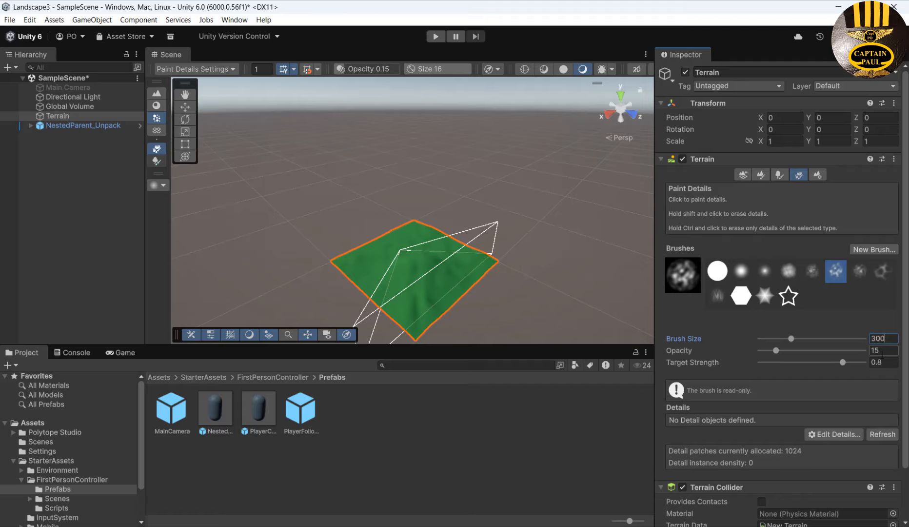
pyautogui.click(883, 350)
# Add a grass texture detail to the terrain using PT_Grass_01 as its detail texture
pyautogui.click(833, 437)
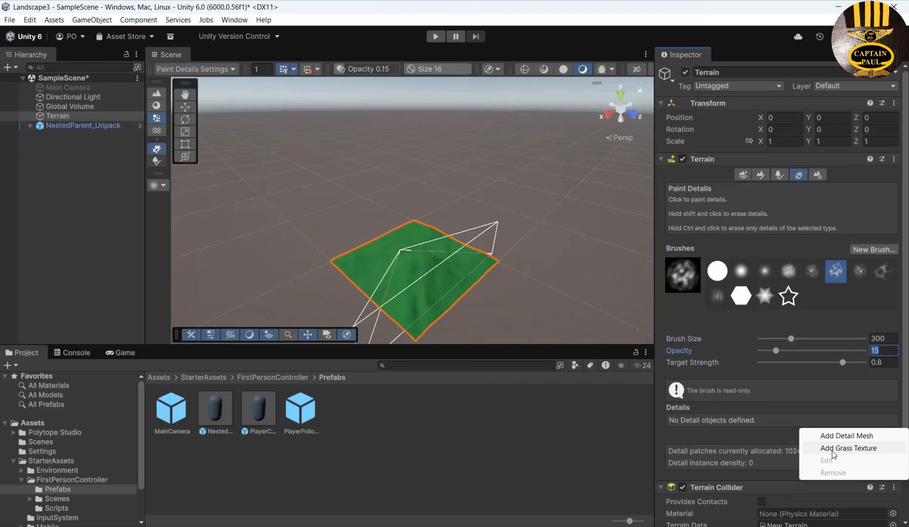
pyautogui.click(836, 449)
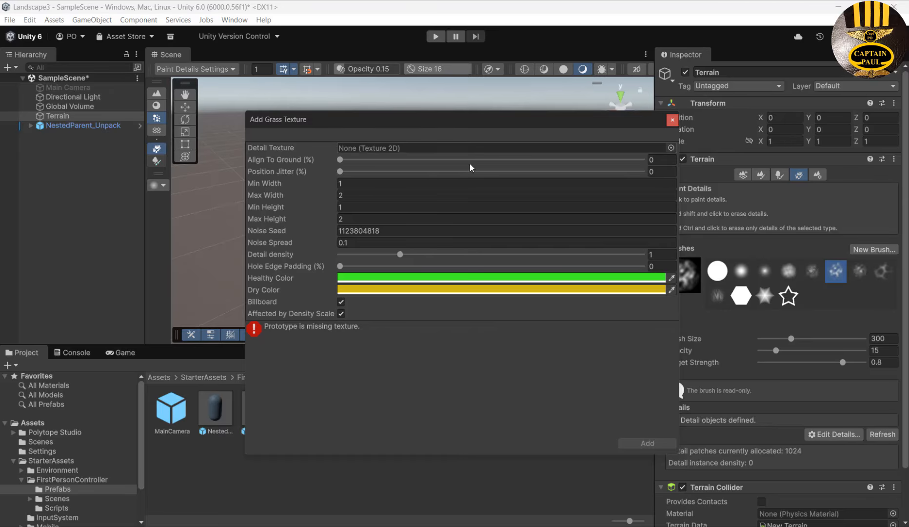
pyautogui.click(672, 148)
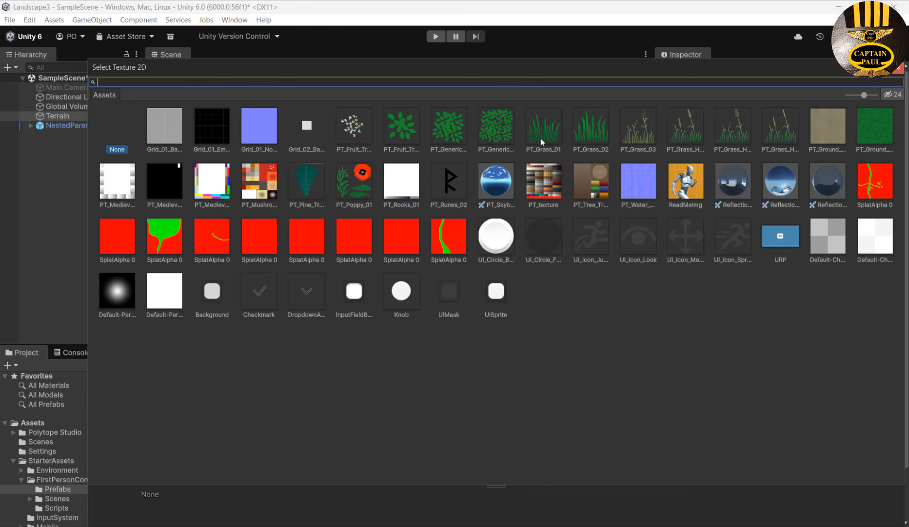
pyautogui.click(547, 132)
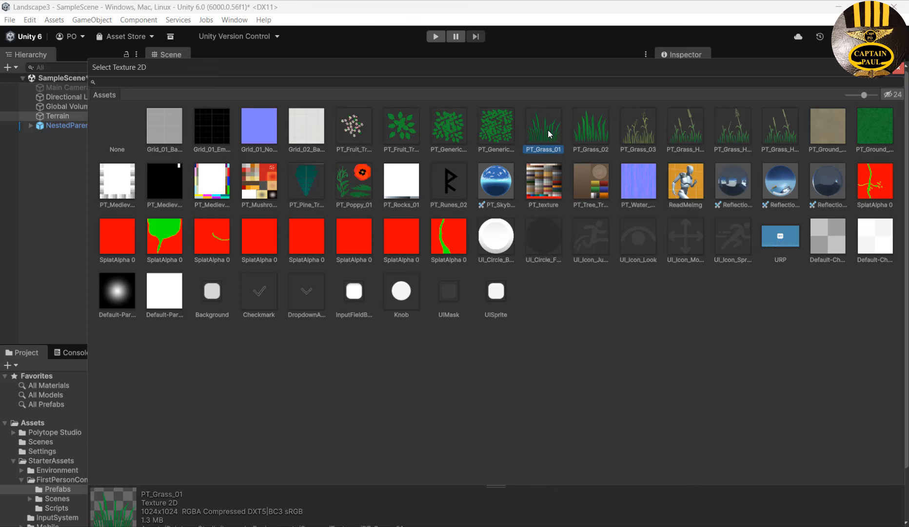
pyautogui.doubleClick(548, 130)
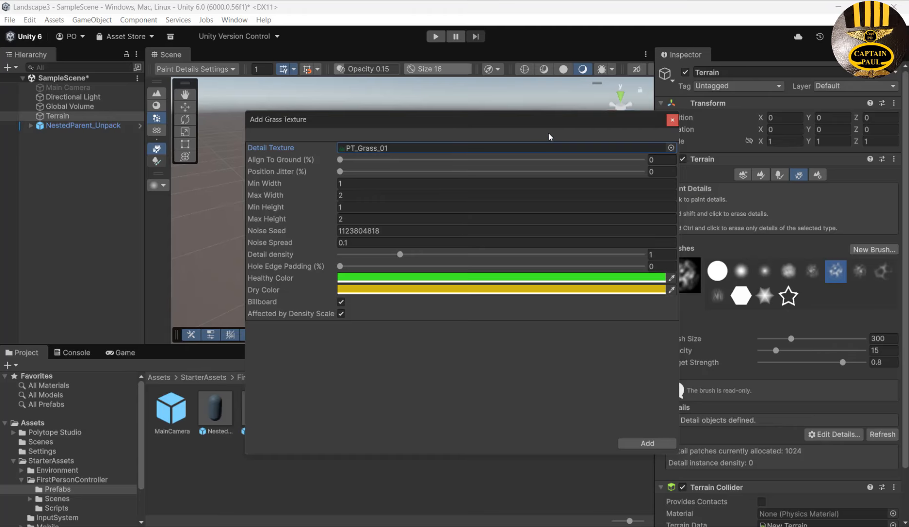
pyautogui.click(655, 443)
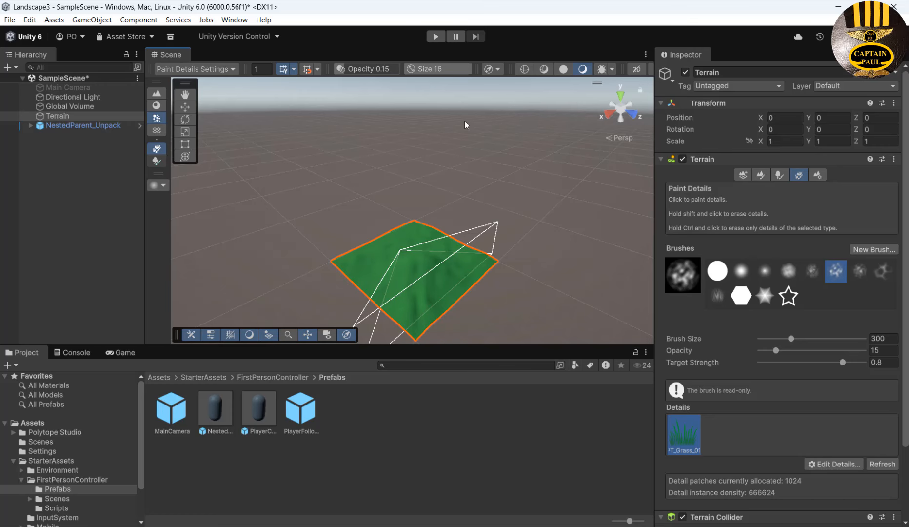
# Play-test the scene by walking forward through the painted grass, and stop the run
pyautogui.click(435, 37)
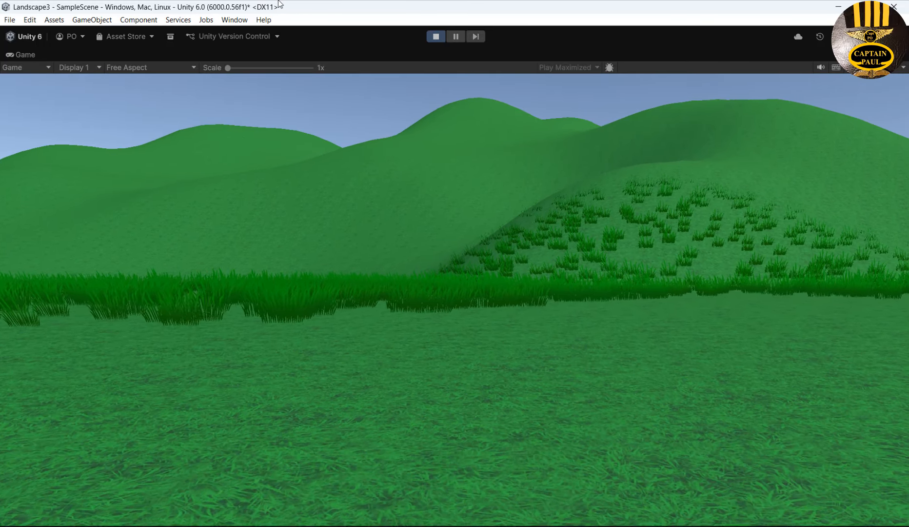
pyautogui.press('w')
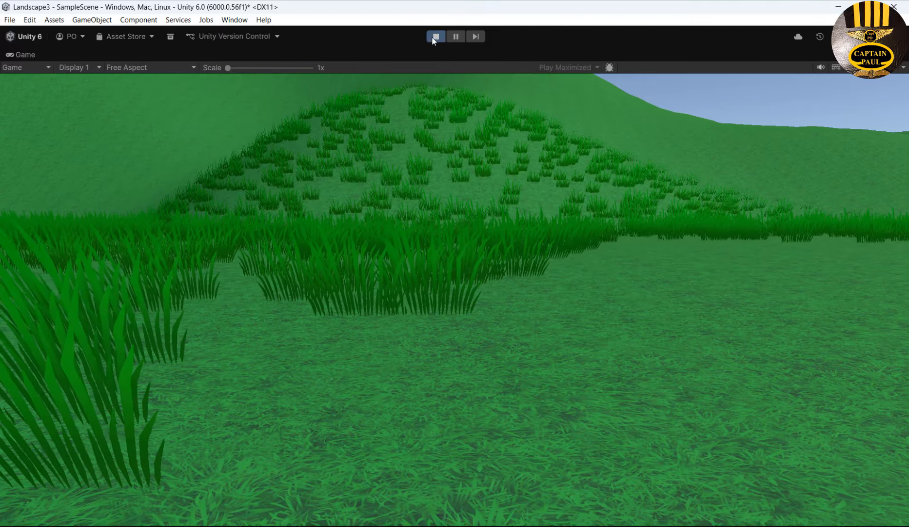
pyautogui.click(433, 37)
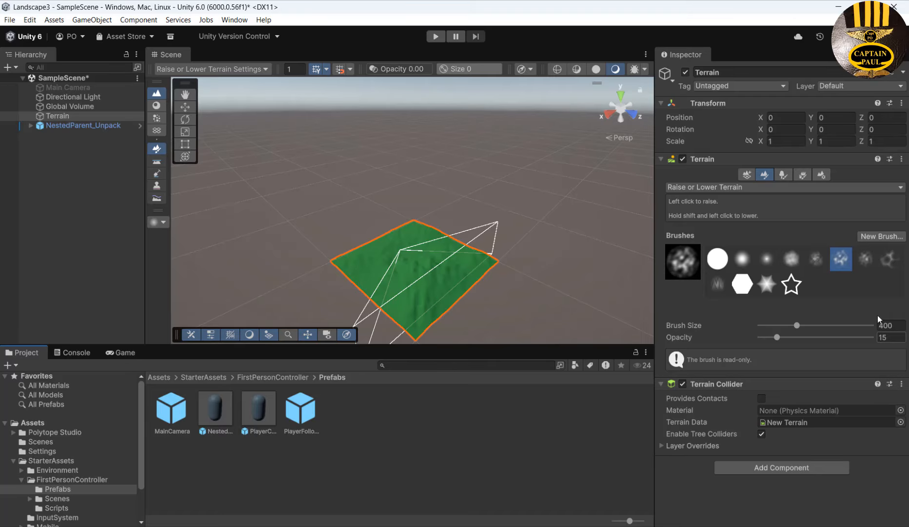
# Switch the terrain to painting details with the PT_Grass_01 grass as the active detail
pyautogui.click(803, 175)
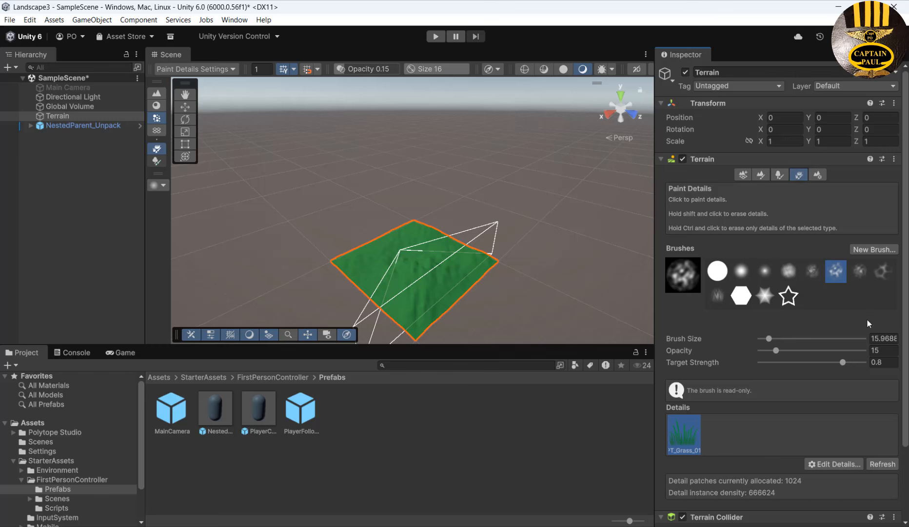
pyautogui.click(841, 463)
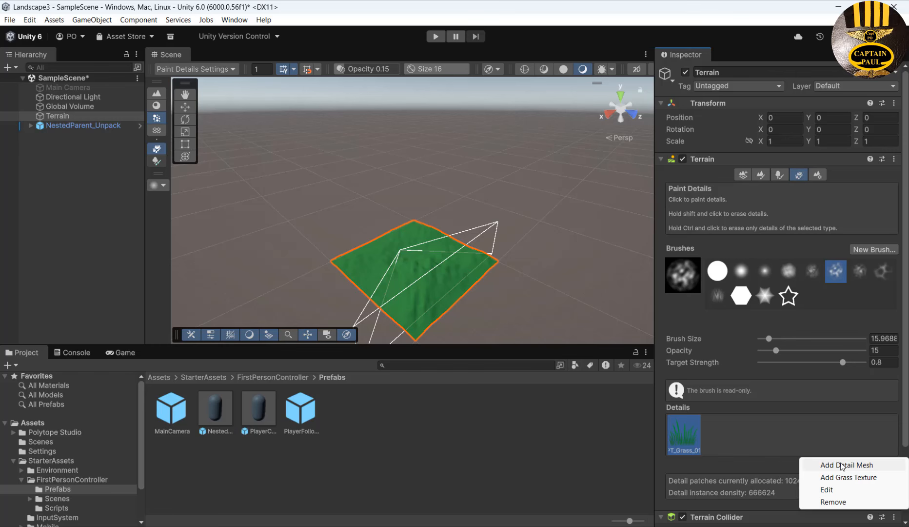
pyautogui.click(688, 438)
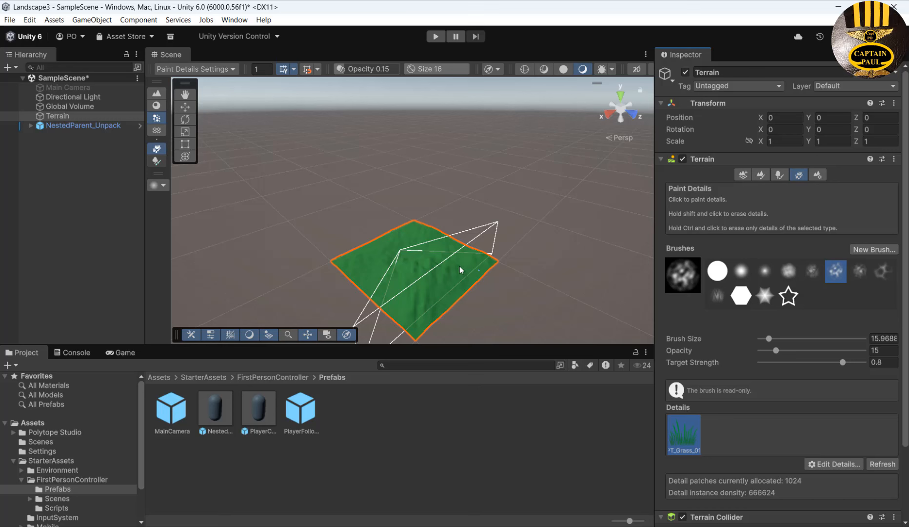
pyautogui.scroll(1, 435, 271)
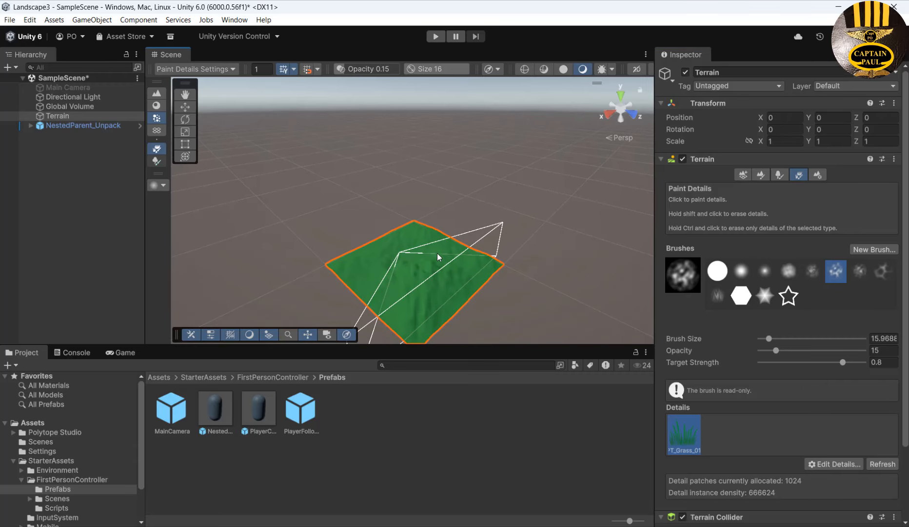
# Set the detail brush size to 400 and paint more grass over the terrain toward its edge near the camera frustum
pyautogui.click(884, 338)
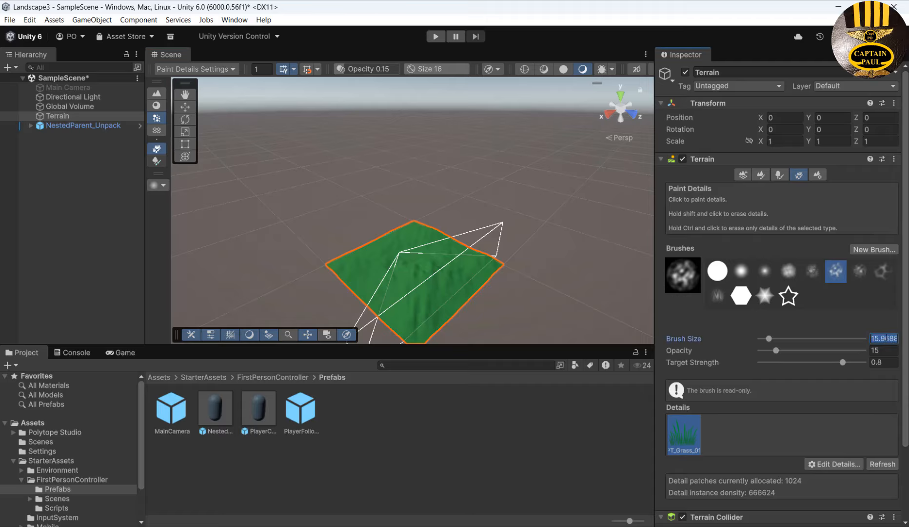
pyautogui.doubleClick(886, 336)
pyautogui.press('BackSpace')
pyautogui.press('BackSpace')
pyautogui.press('BackSpace')
pyautogui.press('BackSpace')
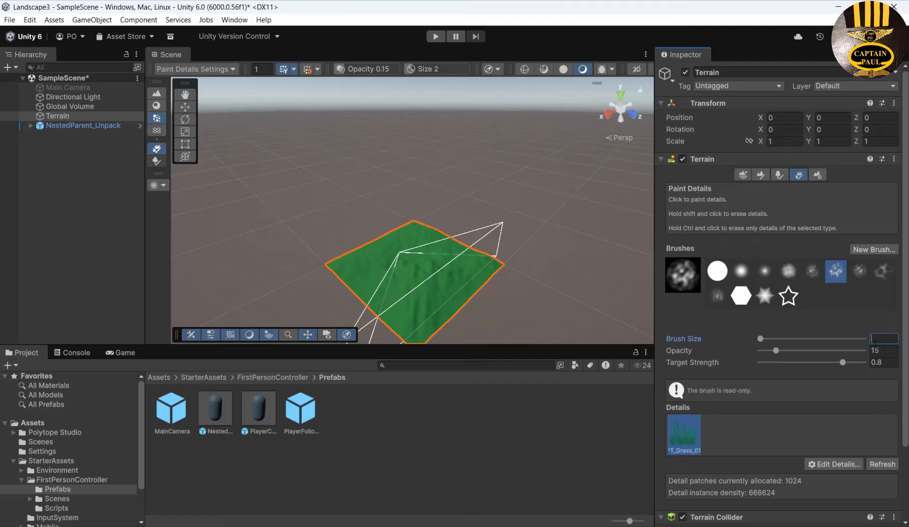
pyautogui.write('400')
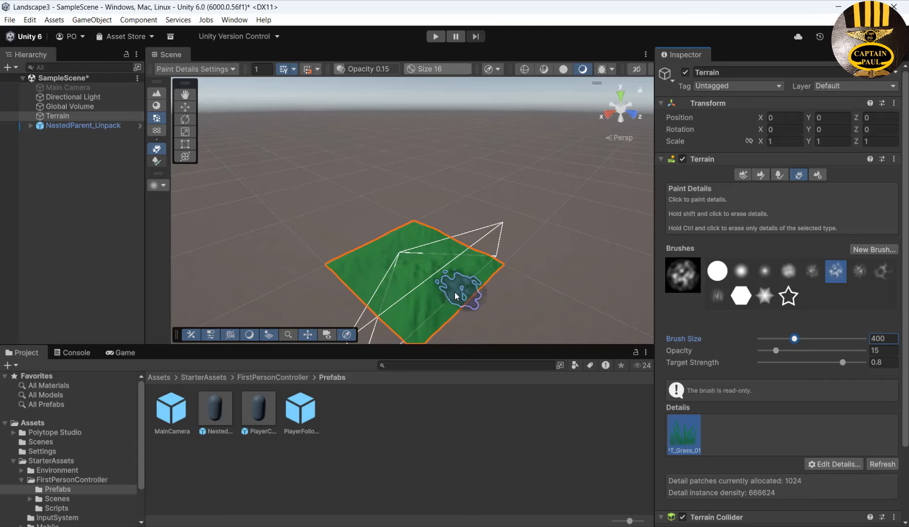
pyautogui.moveTo(459, 288)
pyautogui.mouseDown()
pyautogui.moveTo(416, 274)
pyautogui.moveTo(401, 253)
pyautogui.moveTo(426, 237)
pyautogui.moveTo(392, 247)
pyautogui.moveTo(360, 279)
pyautogui.moveTo(394, 271)
pyautogui.moveTo(401, 312)
pyautogui.moveTo(417, 318)
pyautogui.moveTo(492, 272)
pyautogui.mouseUp()
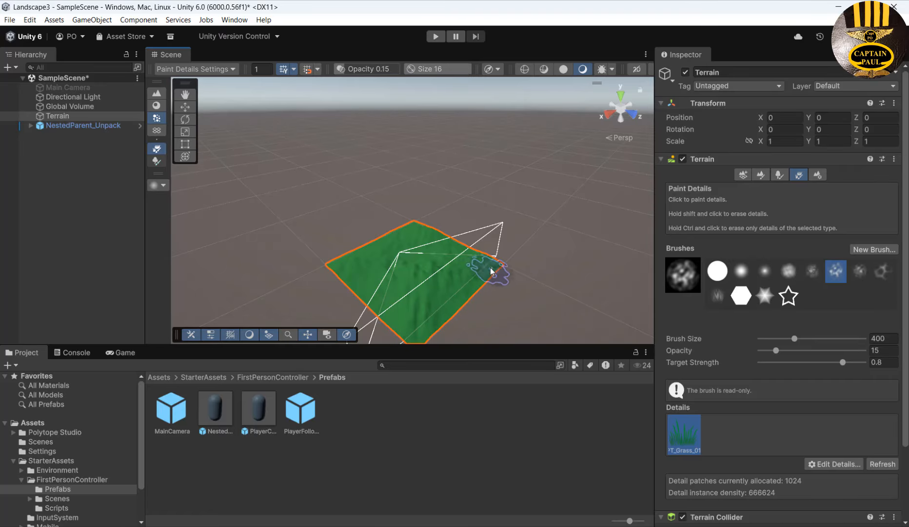
# Play-test the scene by walking forward to check the added grass, and stop the run
pyautogui.click(435, 37)
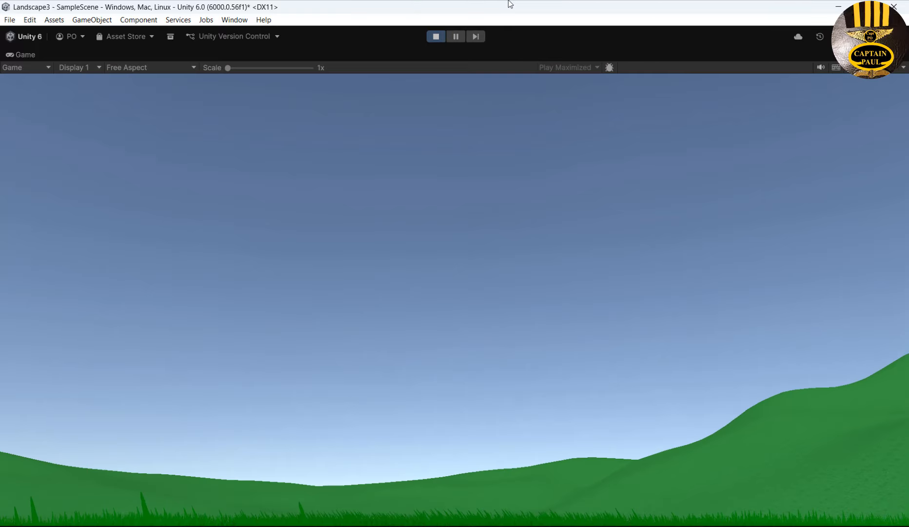
pyautogui.press('w')
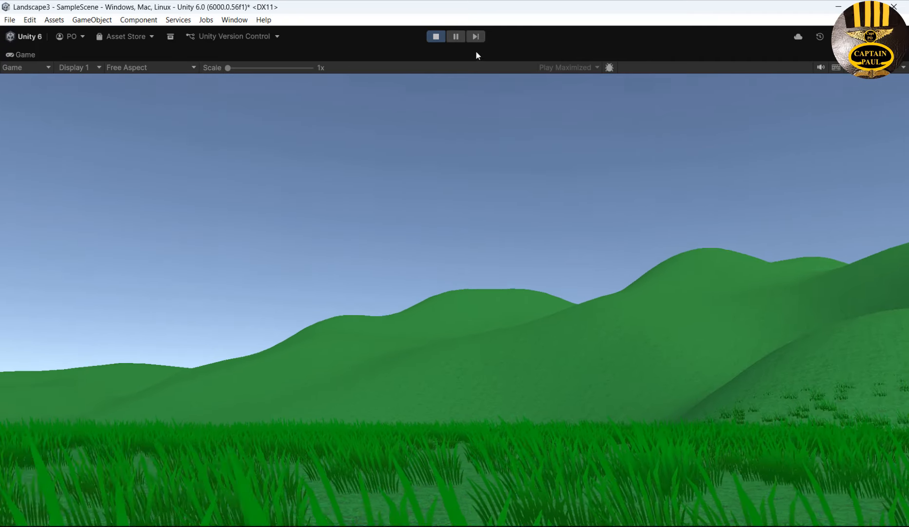
pyautogui.click(435, 36)
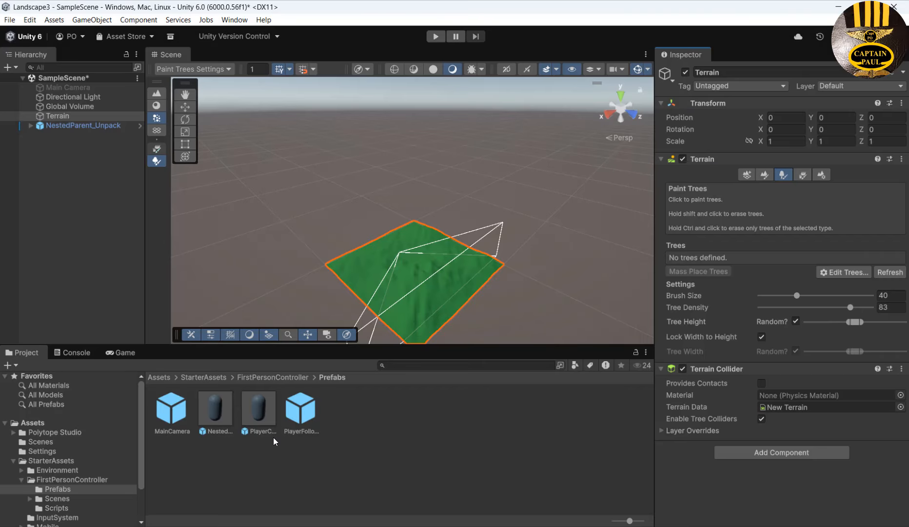
# Import the PT_Nature_Free_URP_17 package from the URP folder of Polytope Studio's Lowpoly_Environments
pyautogui.click(39, 433)
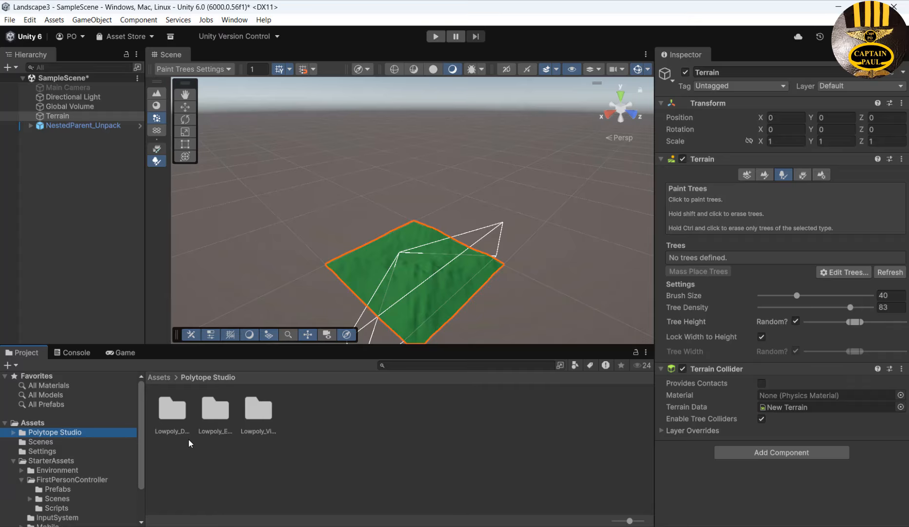
pyautogui.doubleClick(212, 413)
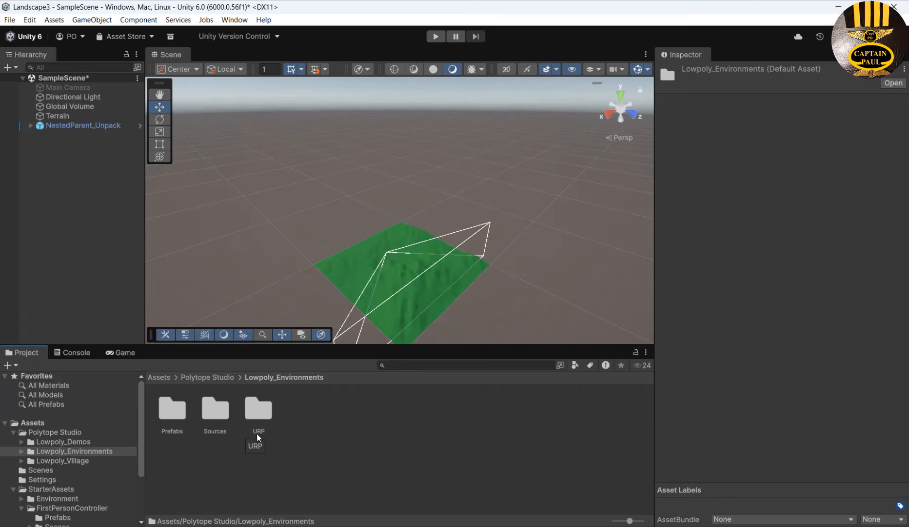
pyautogui.doubleClick(258, 412)
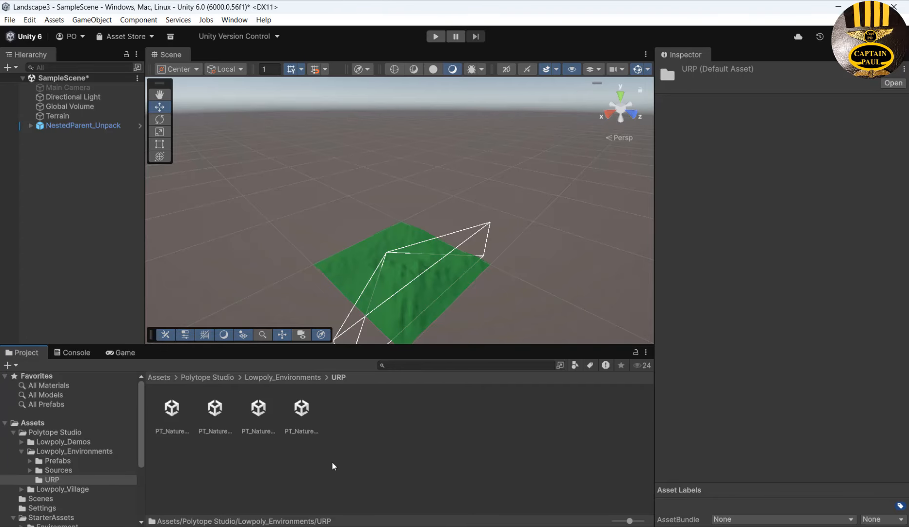
pyautogui.click(302, 415)
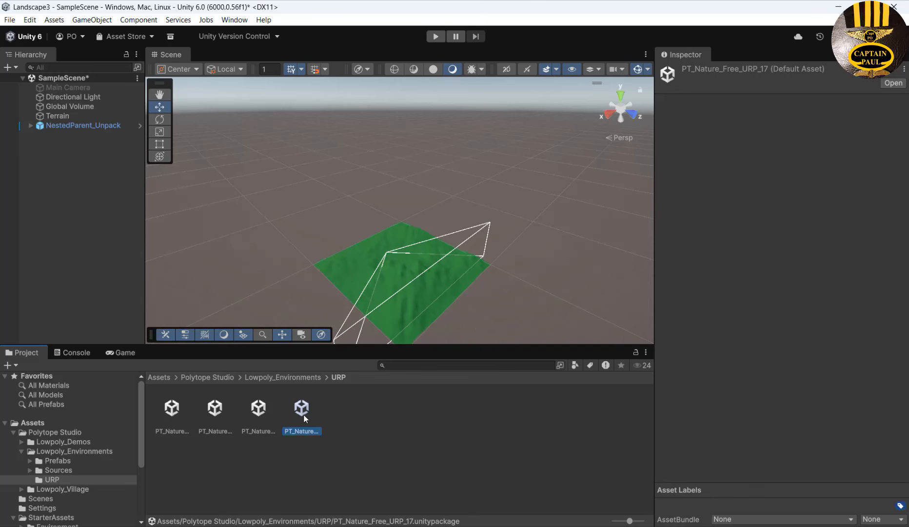
pyautogui.doubleClick(302, 412)
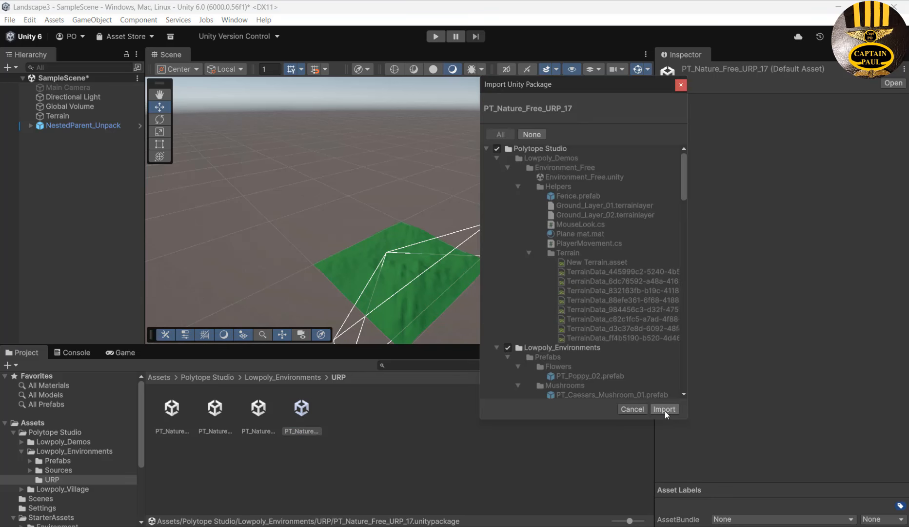
pyautogui.click(663, 409)
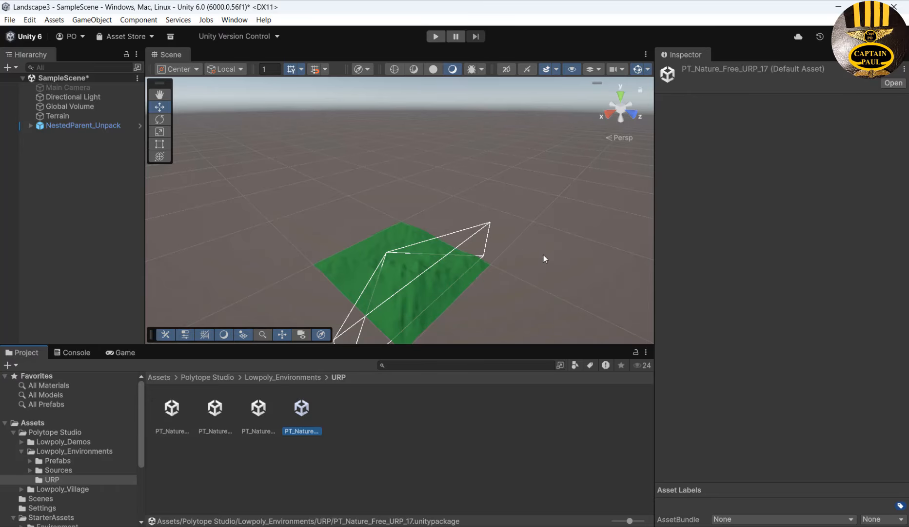
# Add PT_Fruit_Tree_01_apples as a tree prefab for painting trees on the Terrain
pyautogui.click(62, 117)
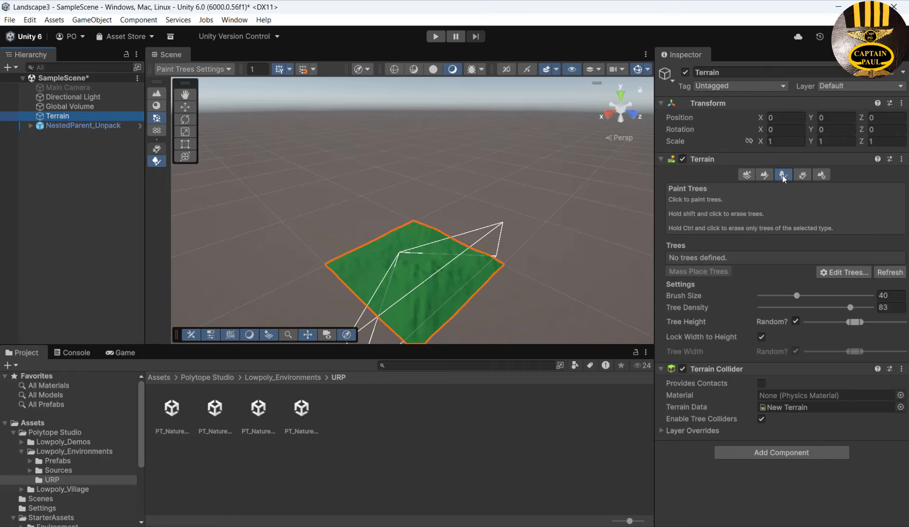
pyautogui.click(847, 272)
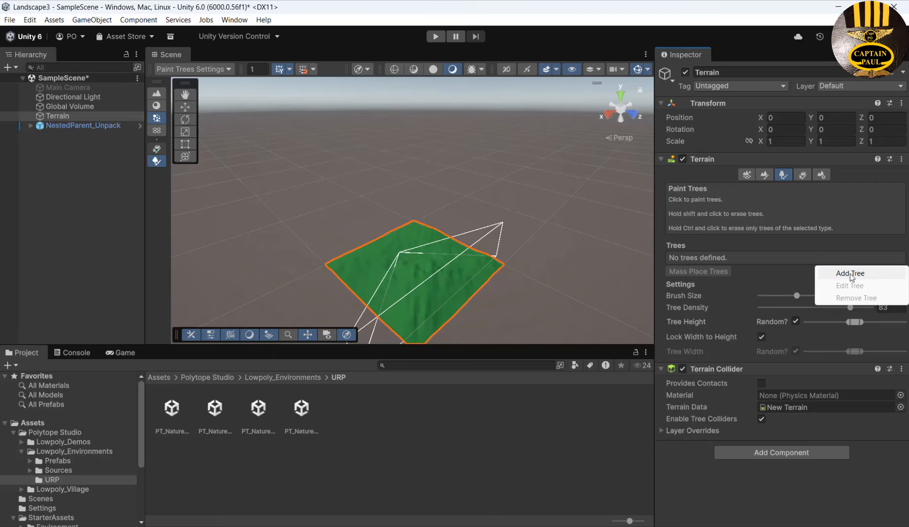
pyautogui.click(851, 274)
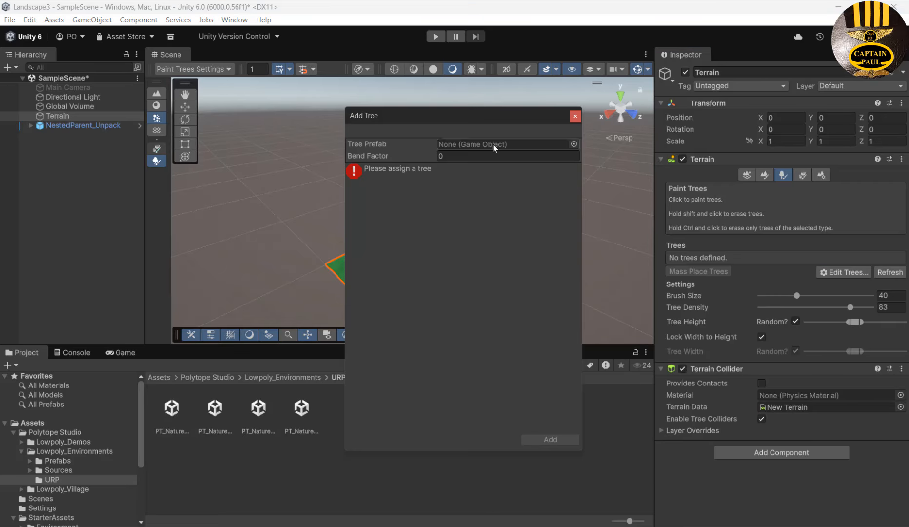
pyautogui.click(574, 145)
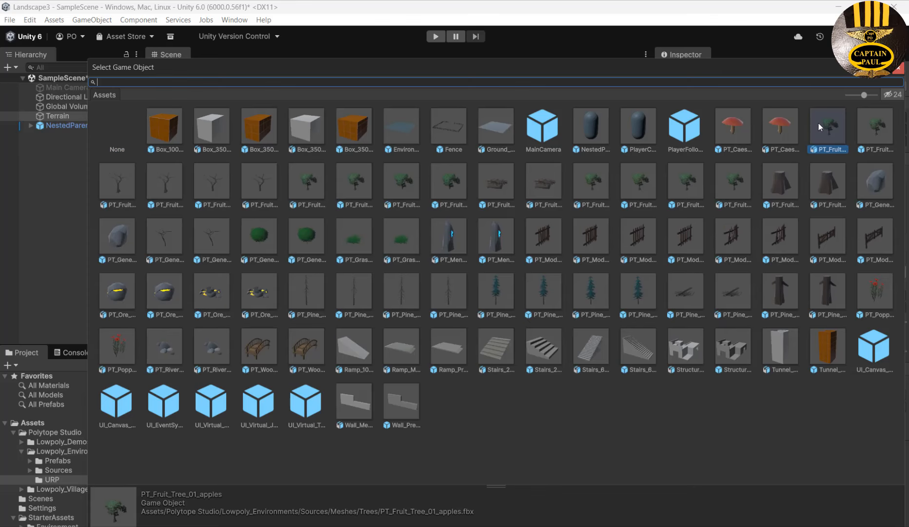
pyautogui.click(826, 126)
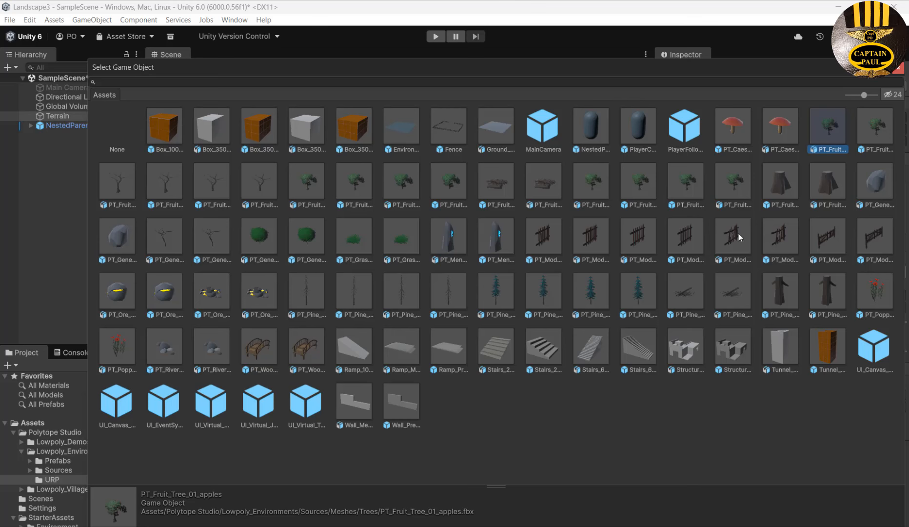
pyautogui.click(898, 68)
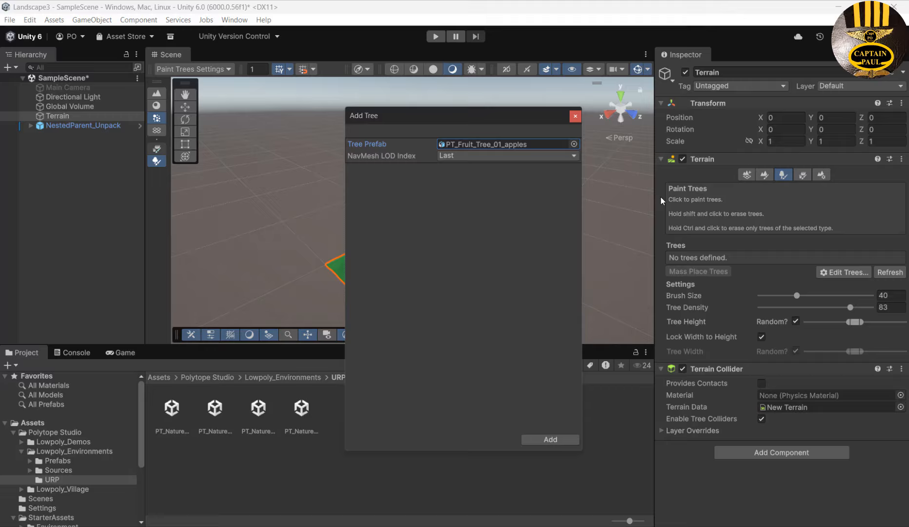
pyautogui.click(551, 439)
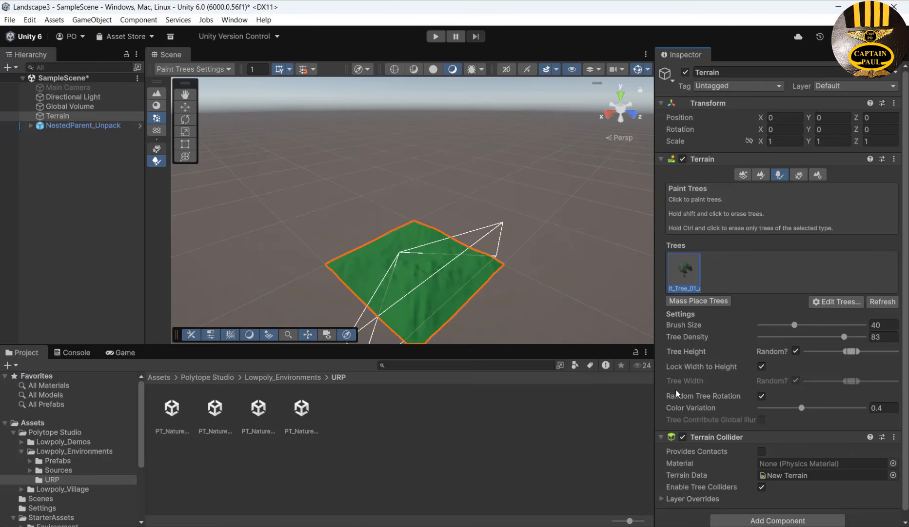
# Open the mass placement settings for the terrain's fruit trees
pyautogui.click(697, 301)
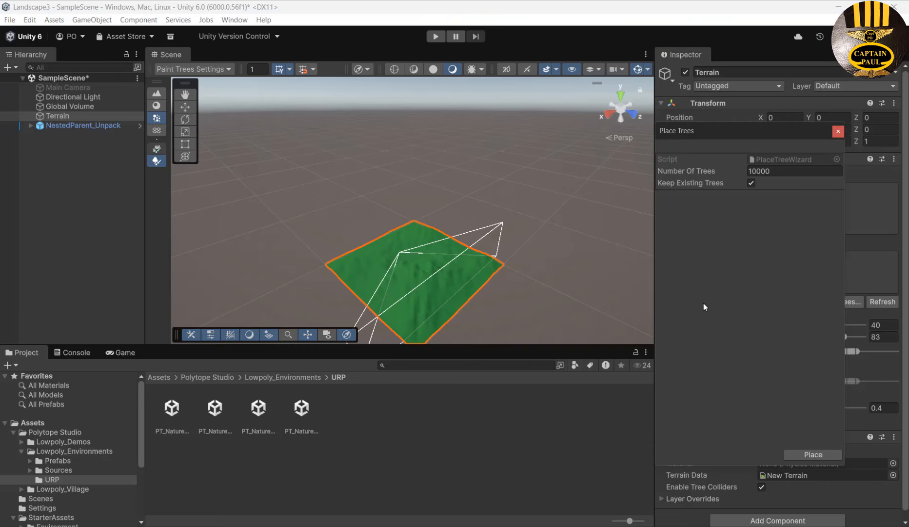